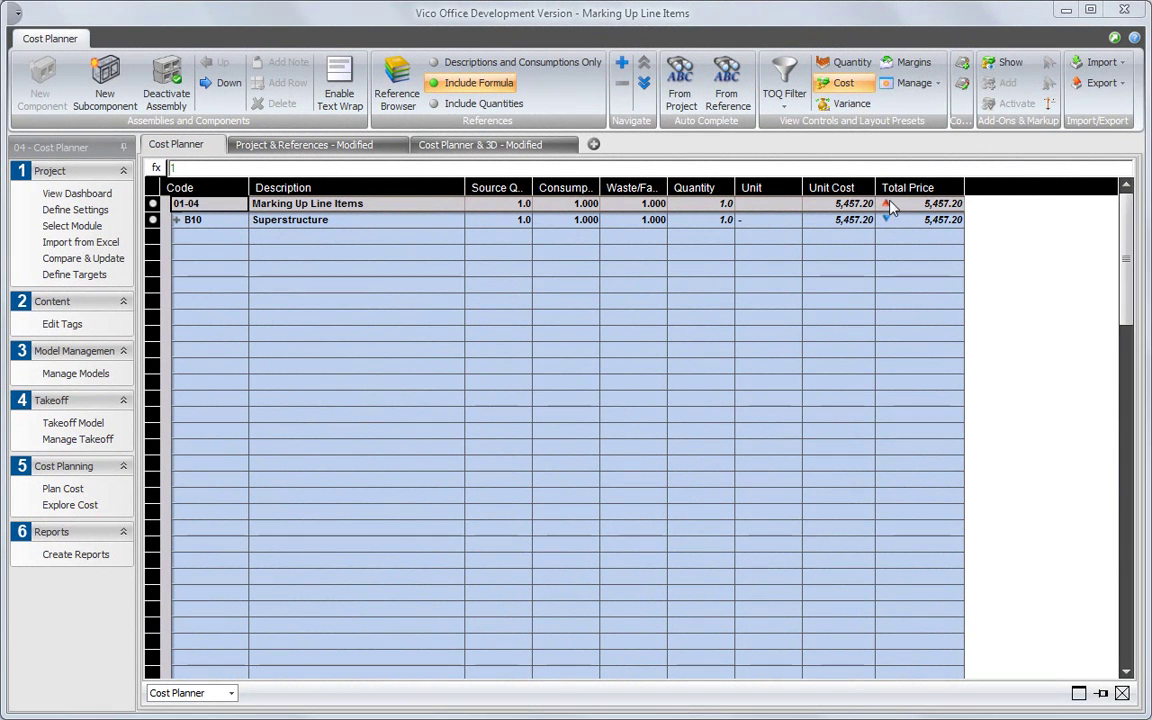
Display the margins layout of the cost plan and add a Labor cost type with a 4% markup
{"action": "left_click", "coordinate": [912, 63]}
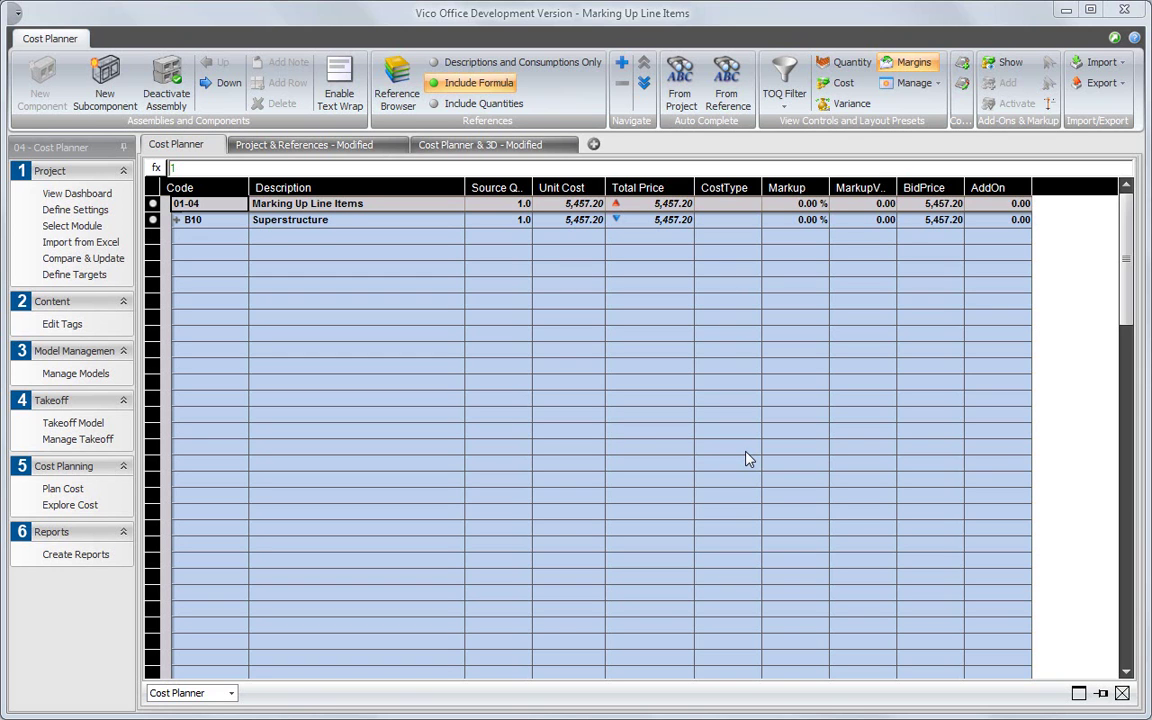
{"action": "left_click", "coordinate": [1049, 105]}
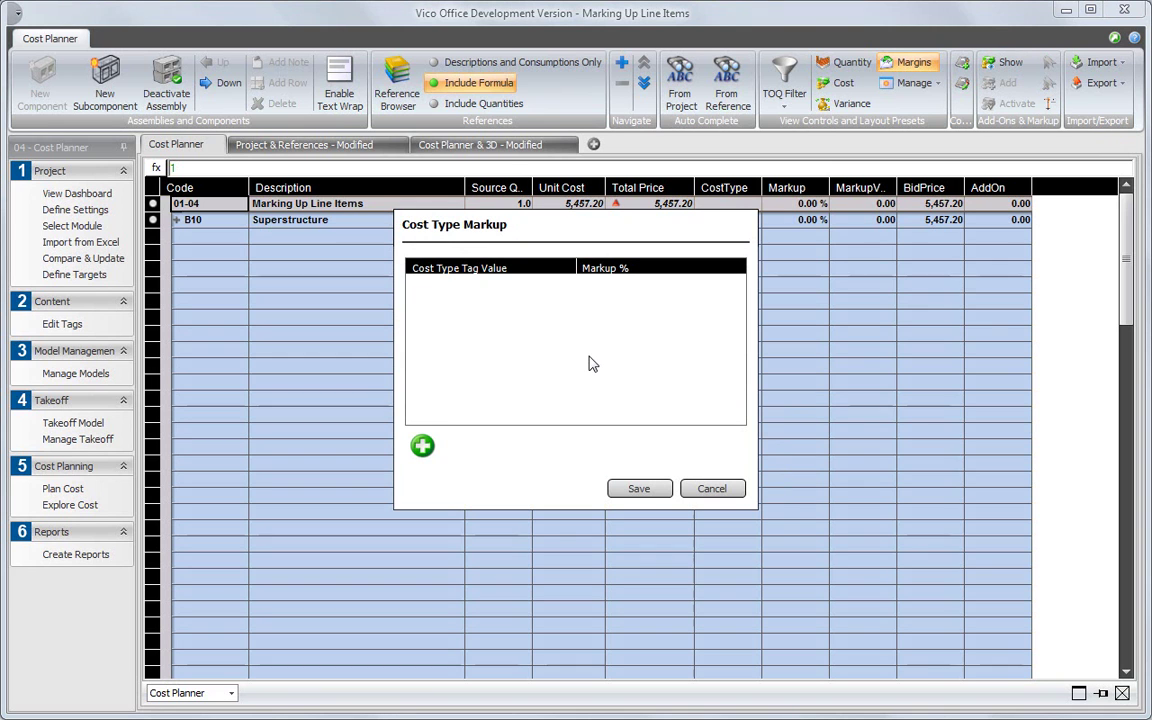
{"action": "left_click", "coordinate": [422, 446]}
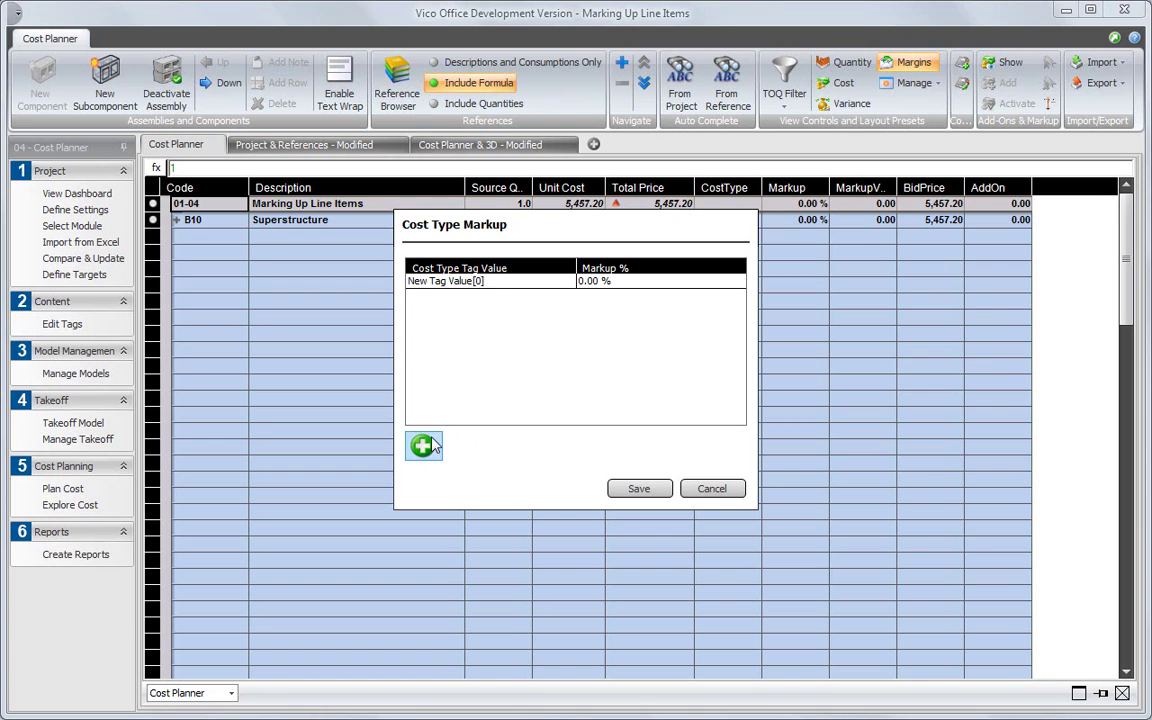
{"action": "left_click", "coordinate": [492, 284]}
{"action": "left_click_drag", "start_coordinate": [495, 282], "coordinate": [411, 281]}
{"action": "key", "text": "BackSpace"}
{"action": "type", "text": "Labor"}
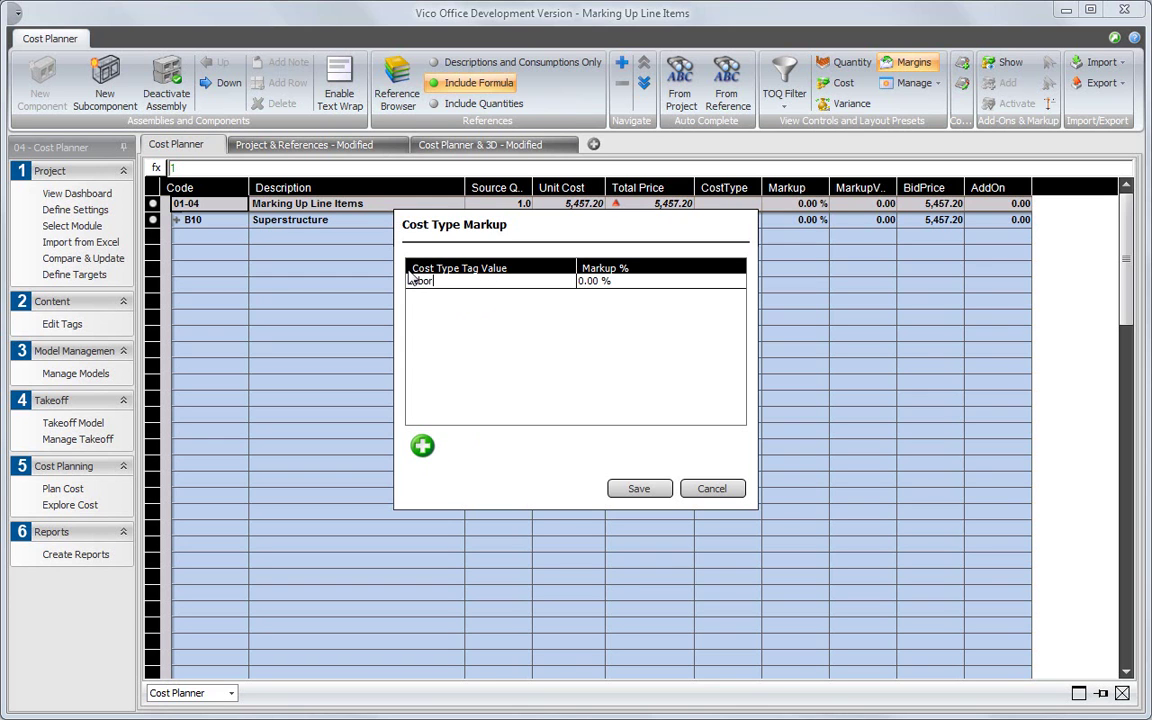
{"action": "key", "text": "Tab"}
{"action": "type", "text": "4"}
Add a Material cost type with a 3% markup and save the cost type markups
{"action": "left_click", "coordinate": [422, 446]}
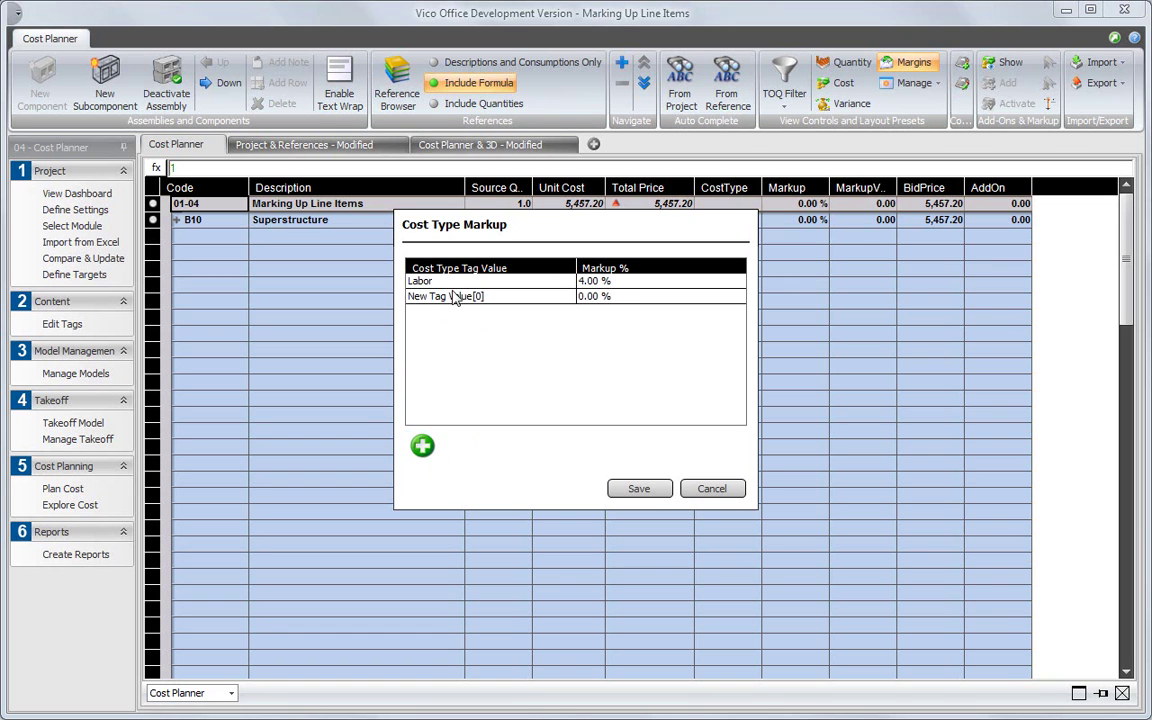
{"action": "left_click_drag", "start_coordinate": [485, 297], "coordinate": [399, 293]}
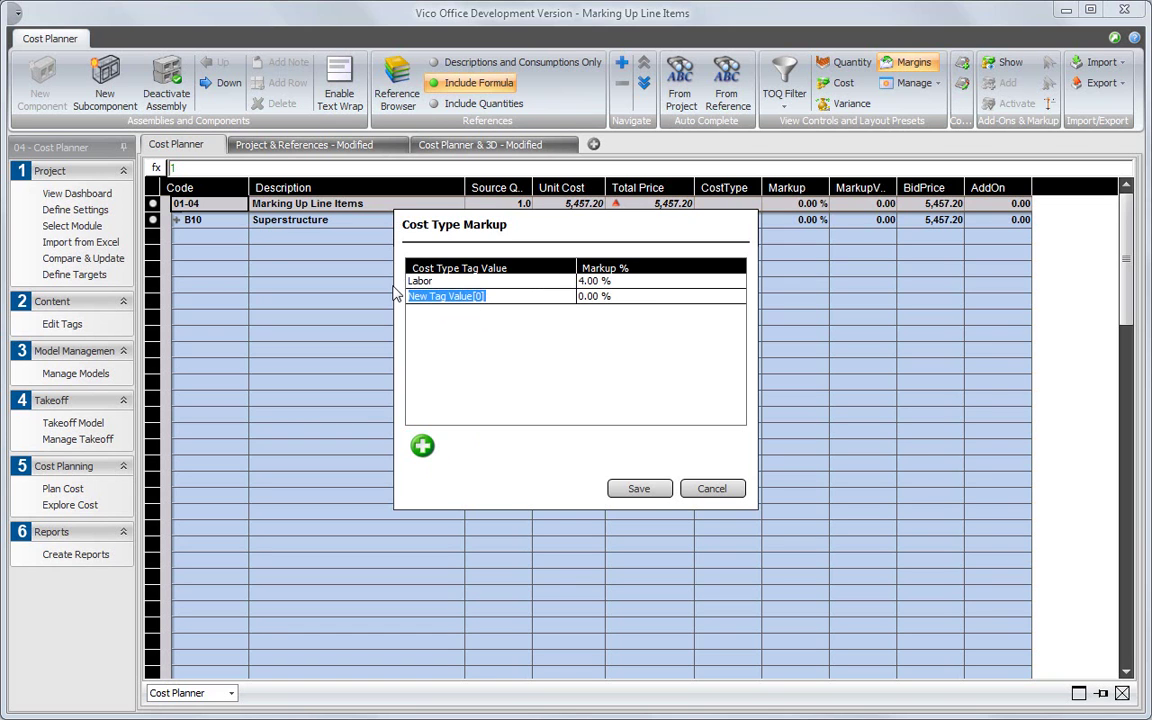
{"action": "type", "text": "Material"}
{"action": "key", "text": "Tab"}
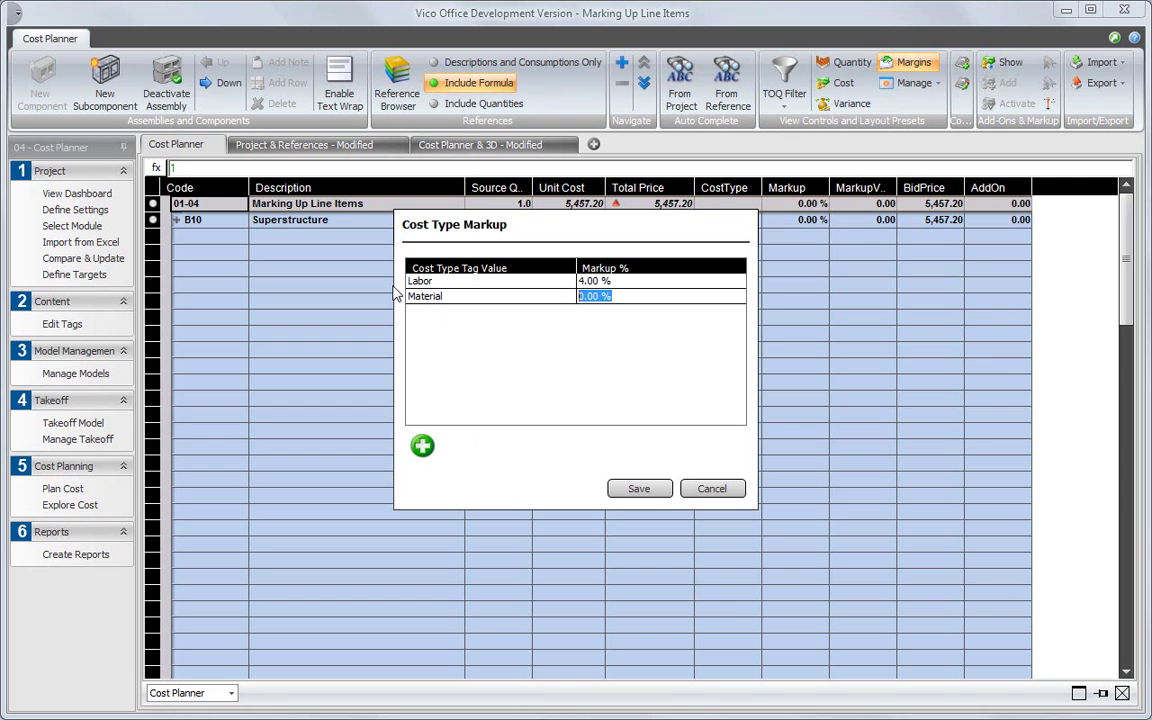
{"action": "type", "text": "3"}
{"action": "left_click", "coordinate": [636, 490]}
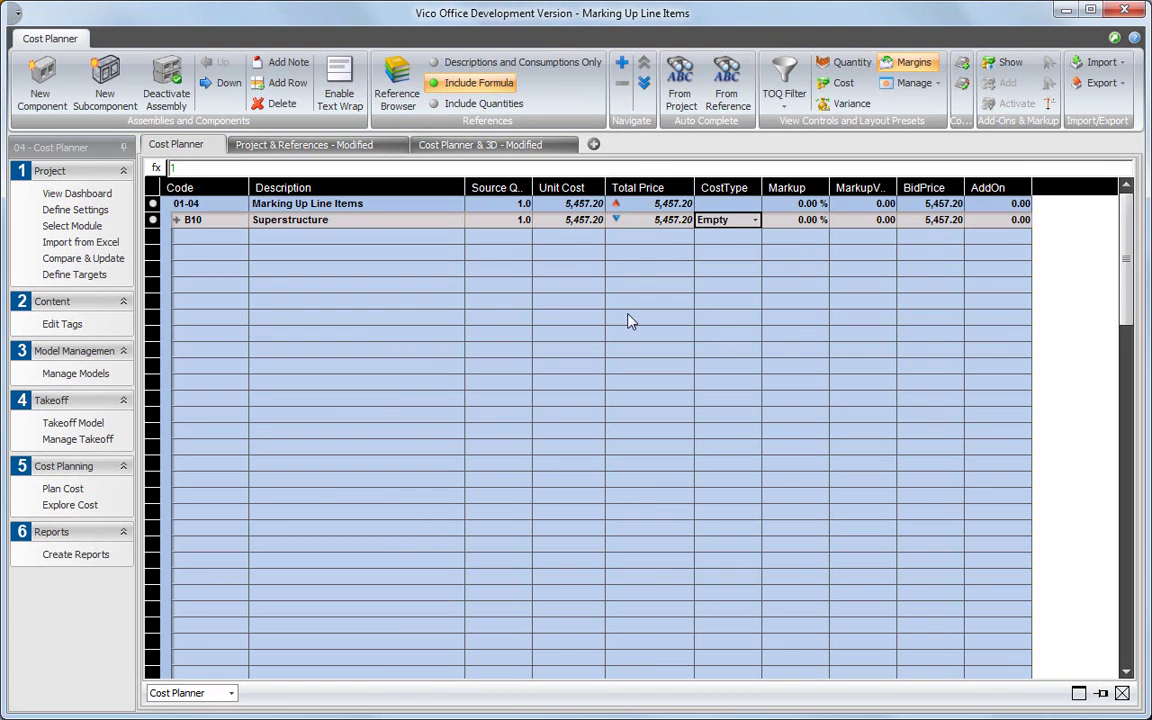
Expand the whole cost plan and assign matching Labor and Material cost types to the Floor structural frame and Interior structural walls line items
{"action": "left_click", "coordinate": [644, 85]}
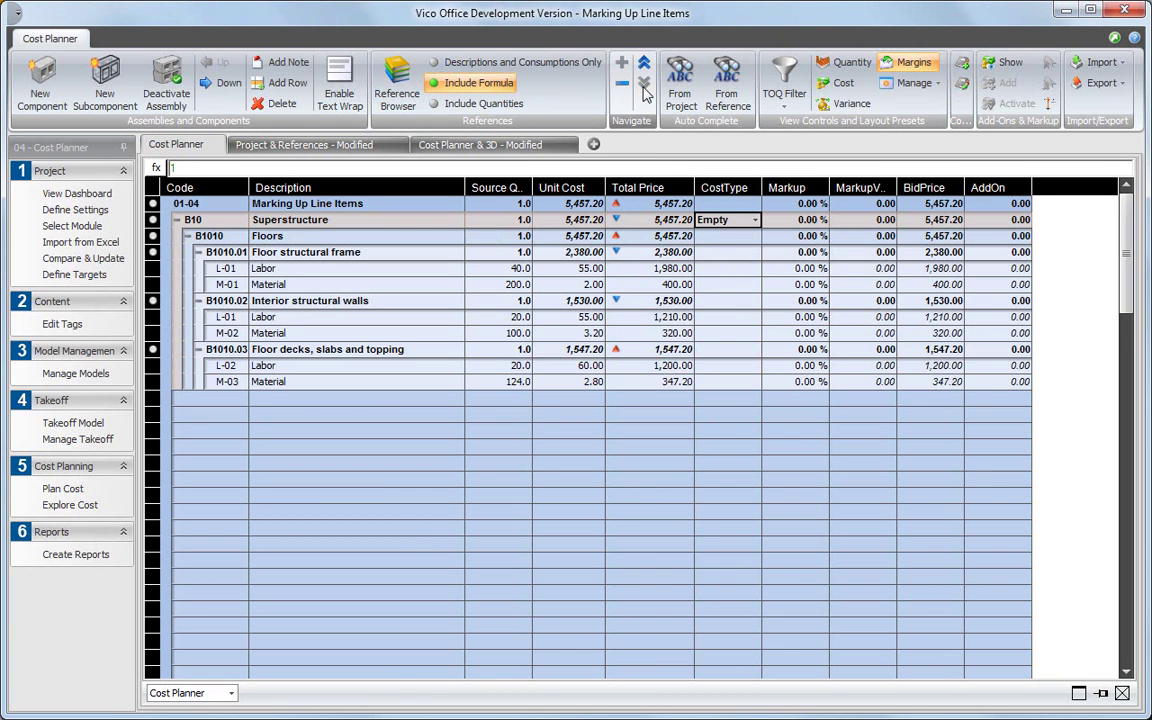
{"action": "left_click", "coordinate": [748, 268]}
{"action": "left_click", "coordinate": [755, 268]}
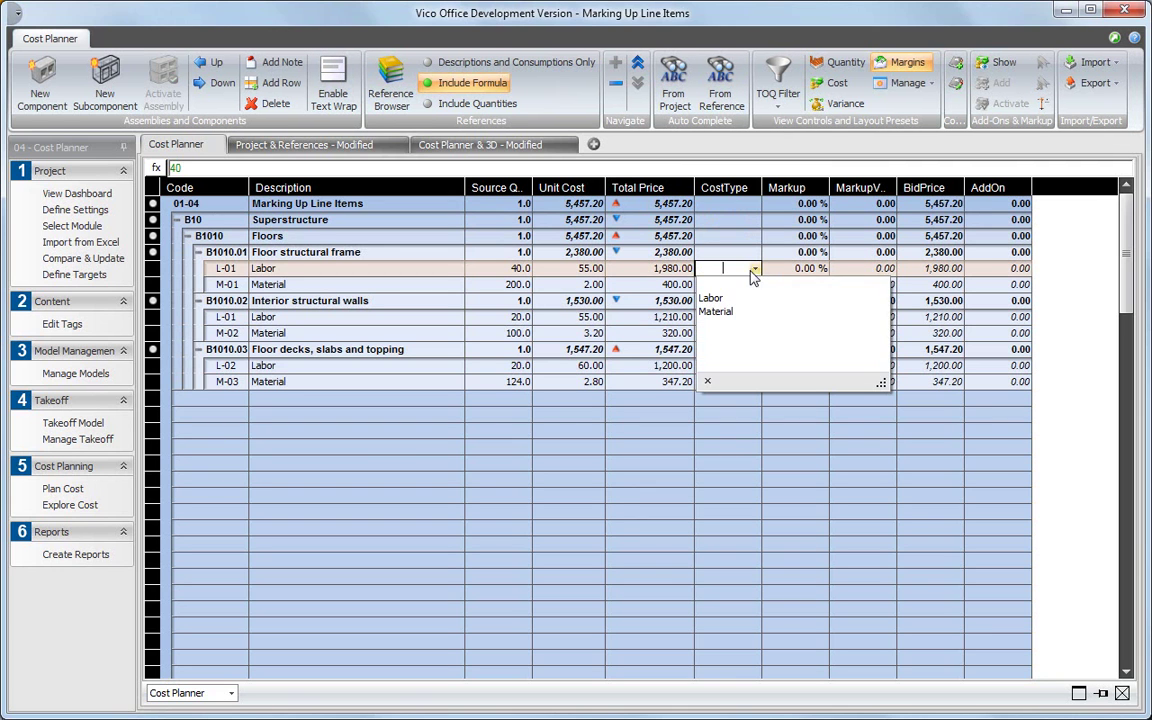
{"action": "left_click", "coordinate": [748, 298]}
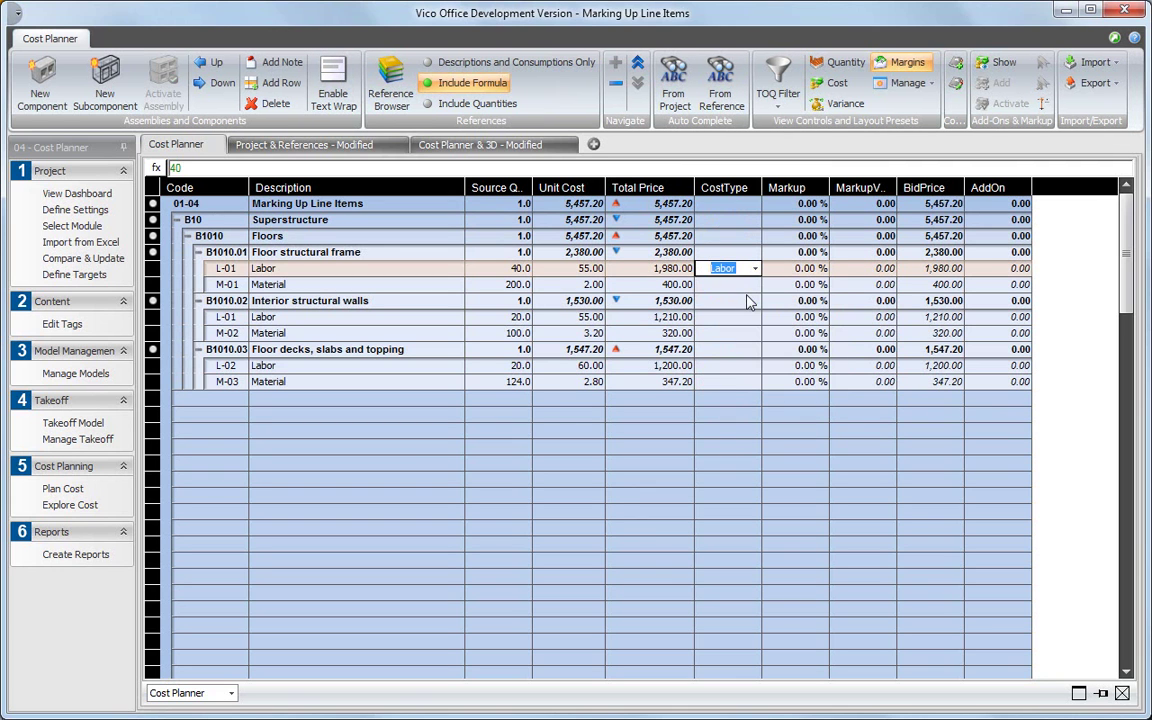
{"action": "key", "text": "Return"}
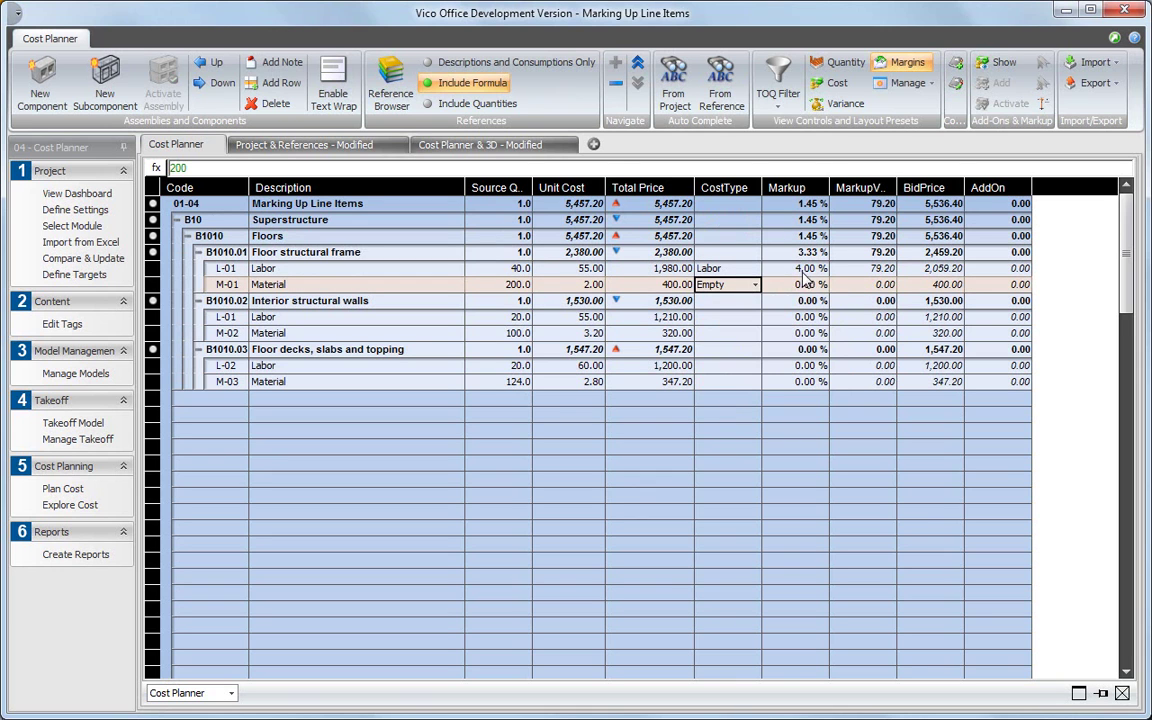
{"action": "left_click", "coordinate": [755, 284]}
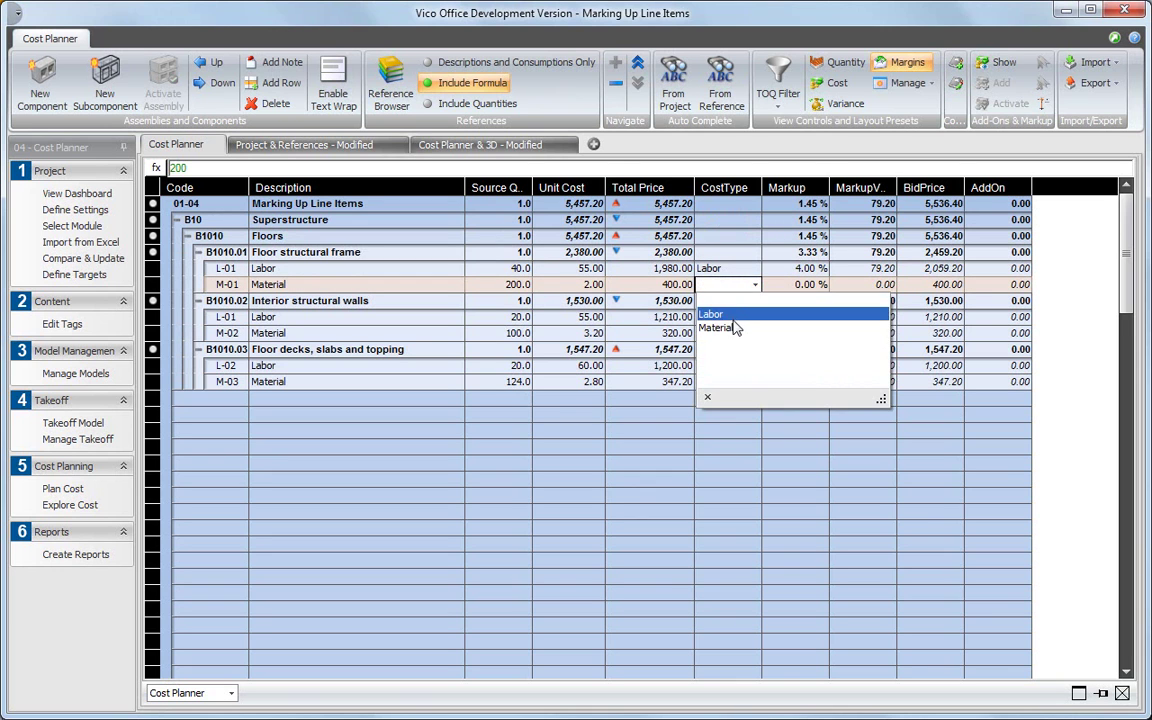
{"action": "left_click", "coordinate": [735, 328]}
Under Floor decks, slabs and topping, assign the Labor cost type to L-02 and the Material cost type to M-03
{"action": "left_click", "coordinate": [728, 365]}
{"action": "left_click", "coordinate": [755, 365]}
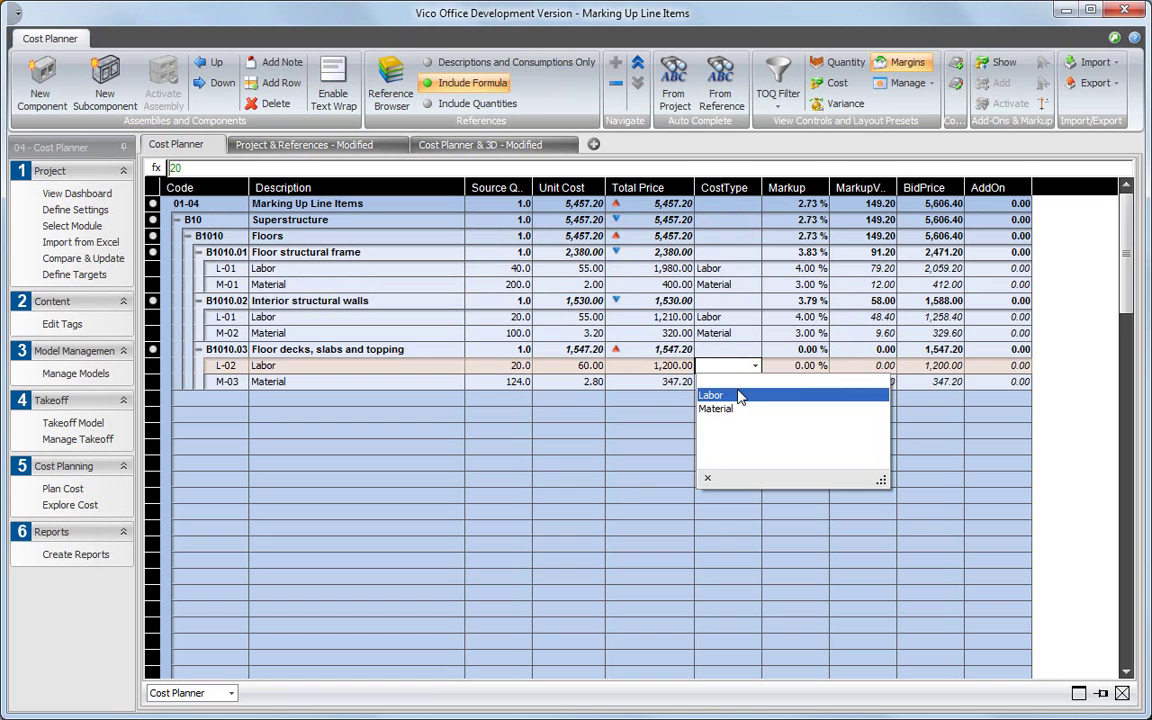
{"action": "left_click", "coordinate": [740, 396]}
{"action": "left_click", "coordinate": [720, 382]}
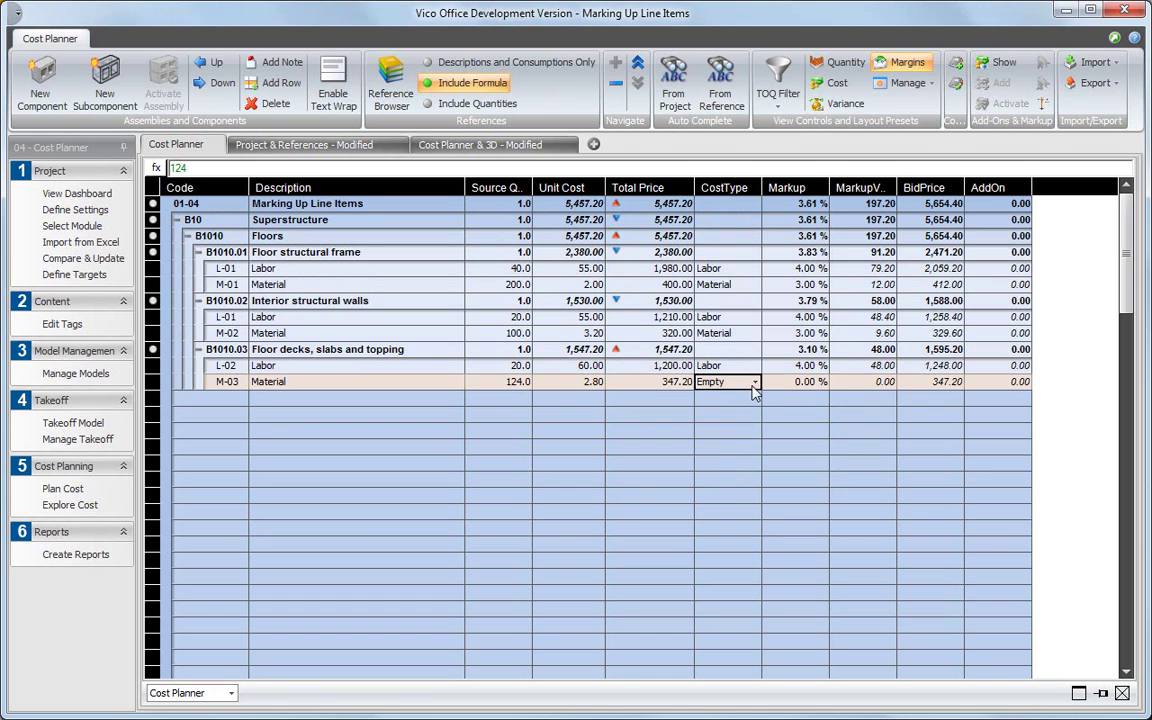
{"action": "left_click", "coordinate": [754, 389]}
{"action": "left_click", "coordinate": [736, 424]}
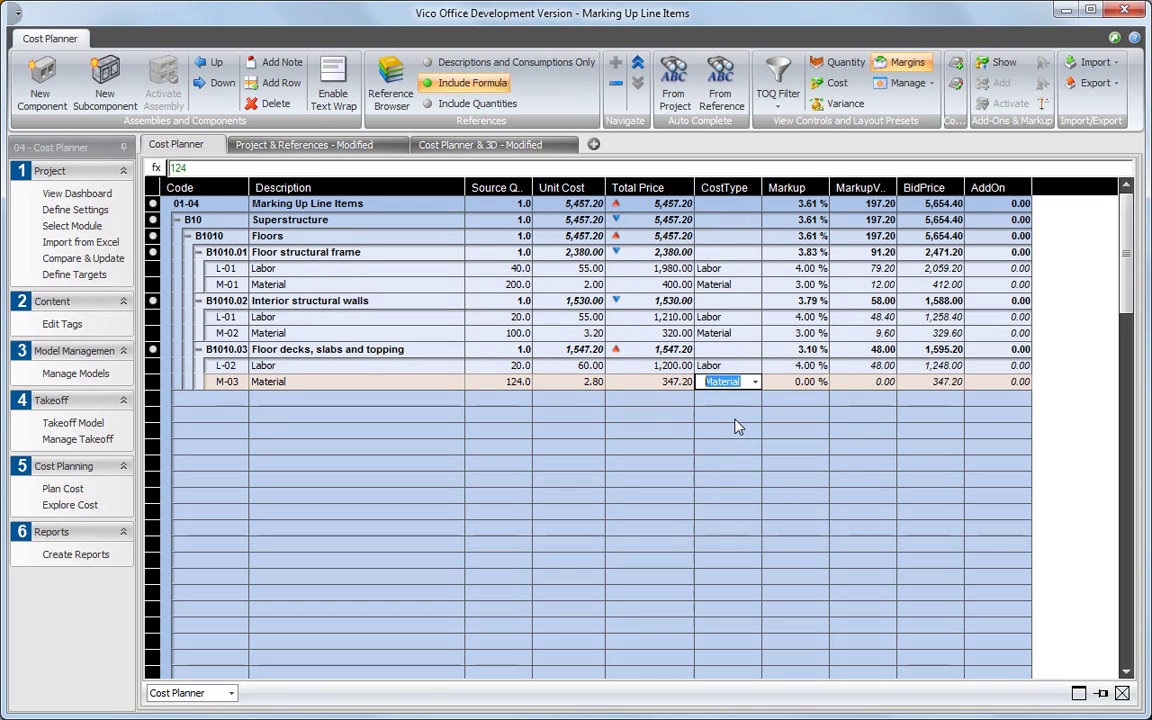
{"action": "left_click", "coordinate": [720, 366]}
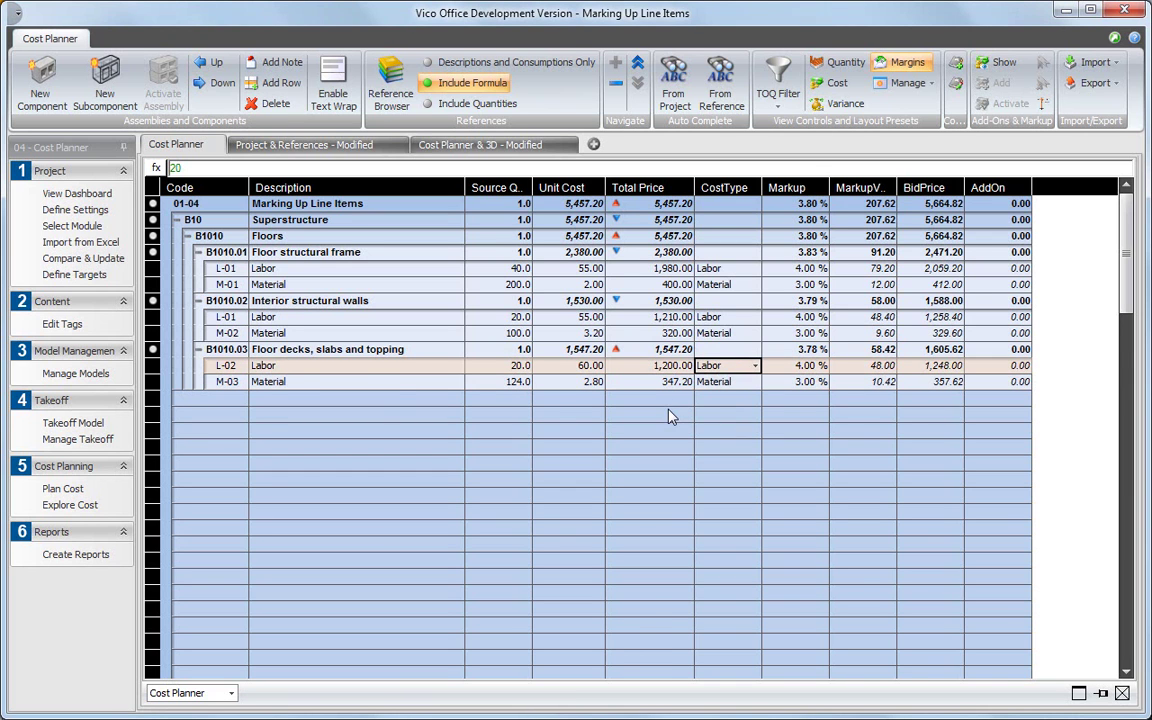
Set the Material cost type's markup to 2% and save the cost type markups
{"action": "left_click", "coordinate": [1043, 106]}
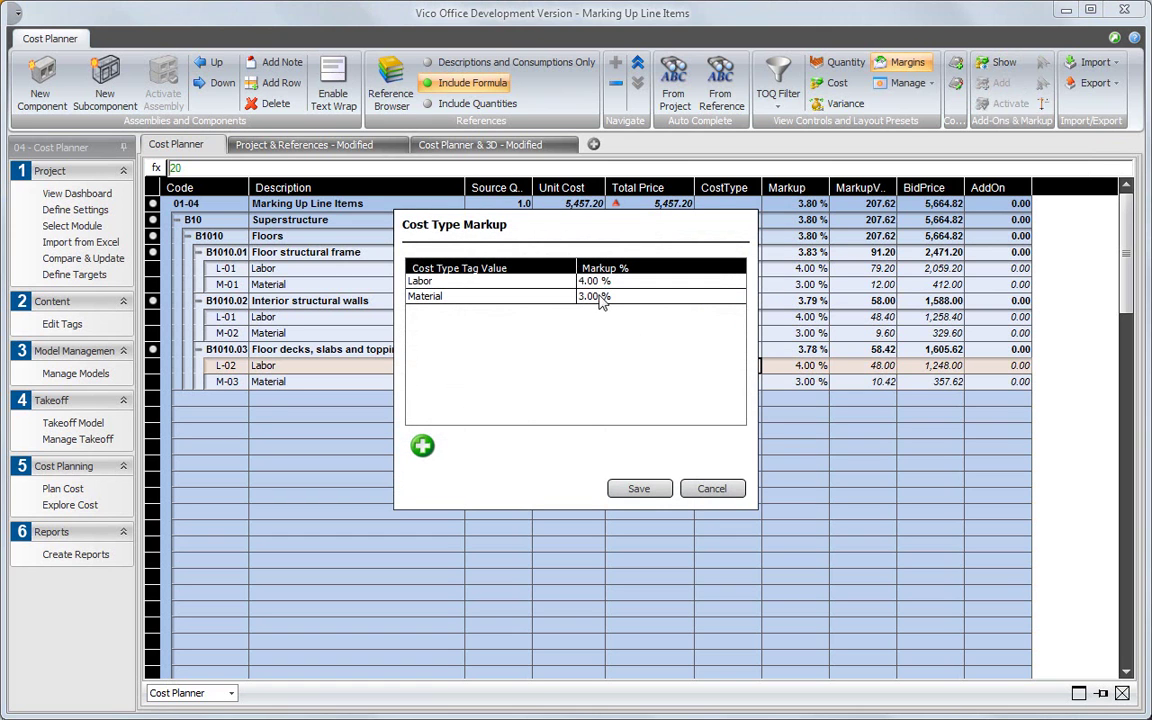
{"action": "left_click", "coordinate": [594, 297]}
{"action": "type", "text": "2"}
{"action": "left_click", "coordinate": [640, 489]}
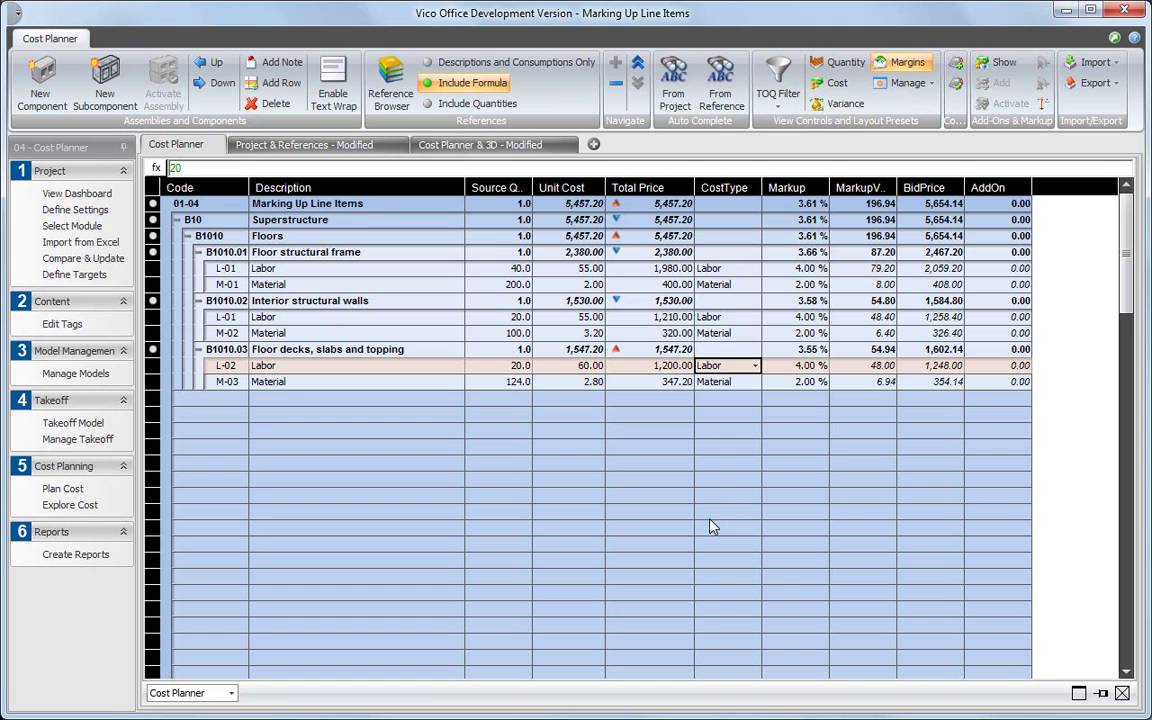
Override the markup of line item M-03 under Floor decks, slabs and topping with 3.5%
{"action": "left_click", "coordinate": [796, 384]}
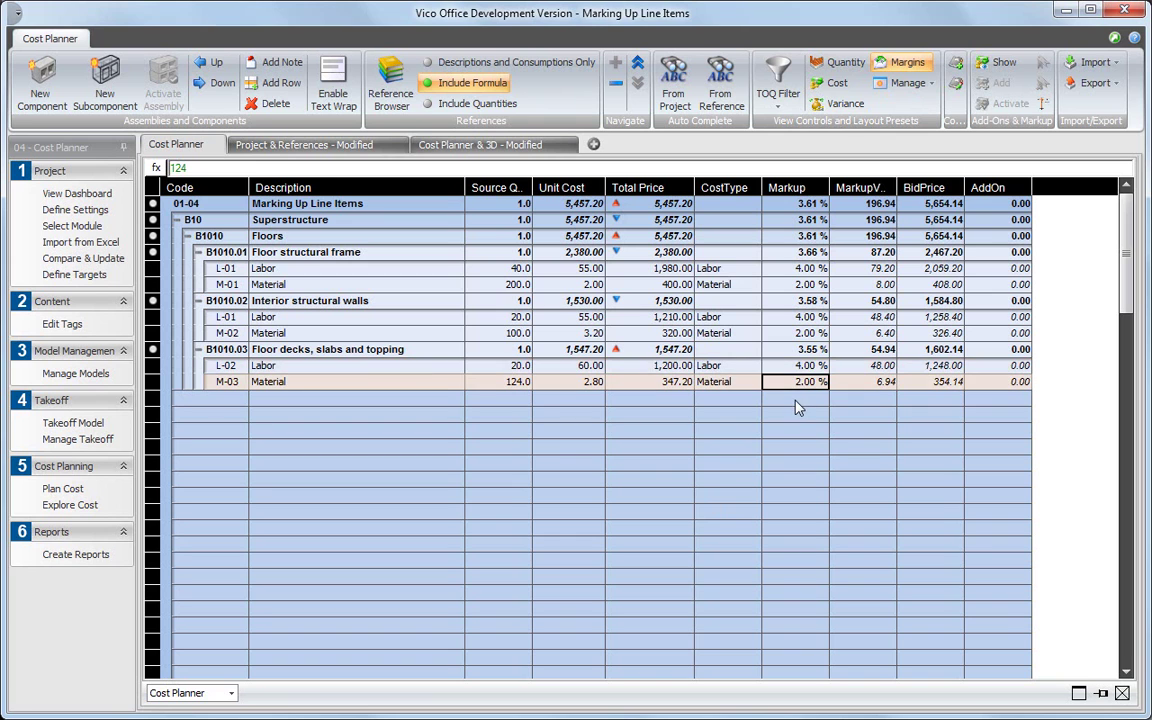
{"action": "type", "text": "3.5"}
{"action": "key", "text": "Tab"}
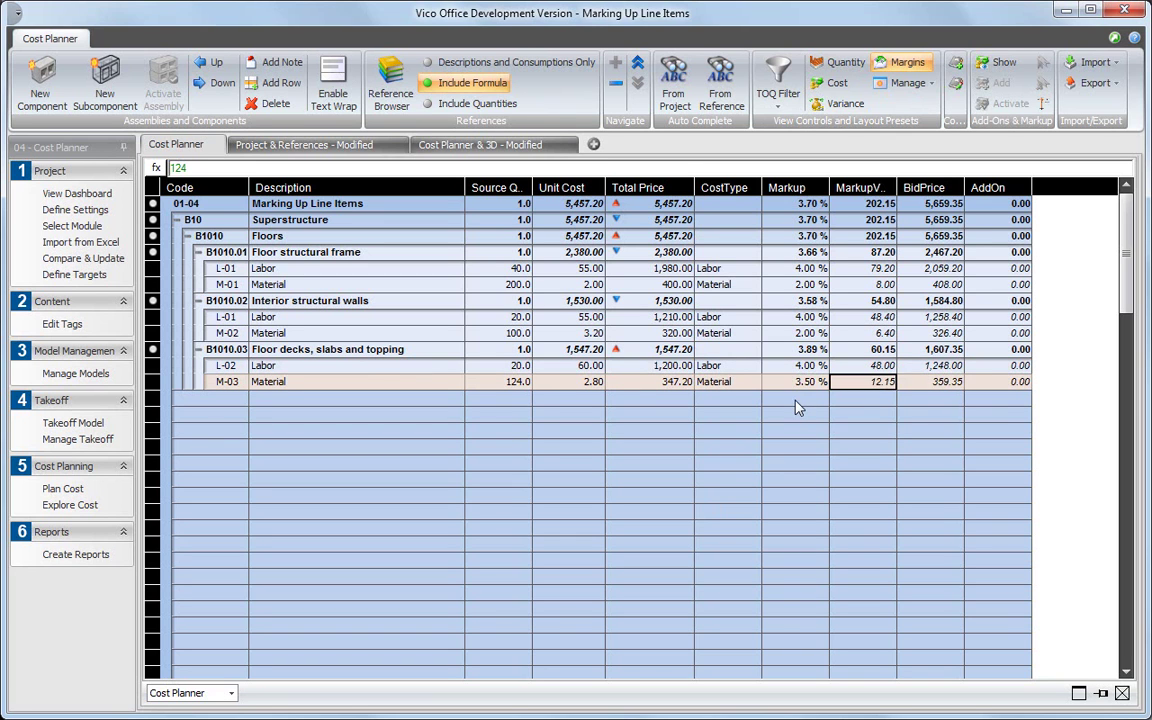